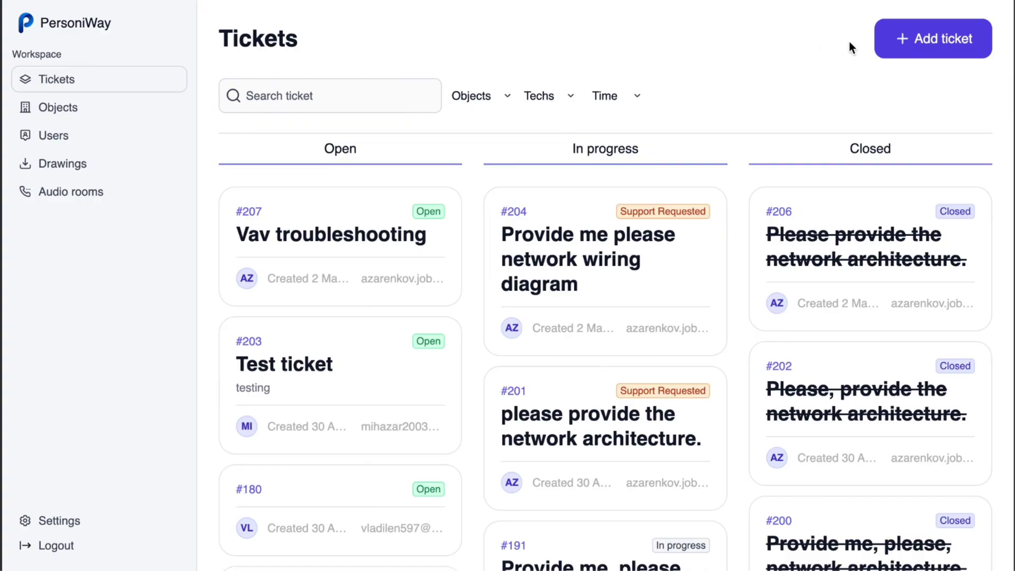
# Add a ticket named 'Vav troubleshooting', which is created as #208.
pyautogui.click(974, 37)
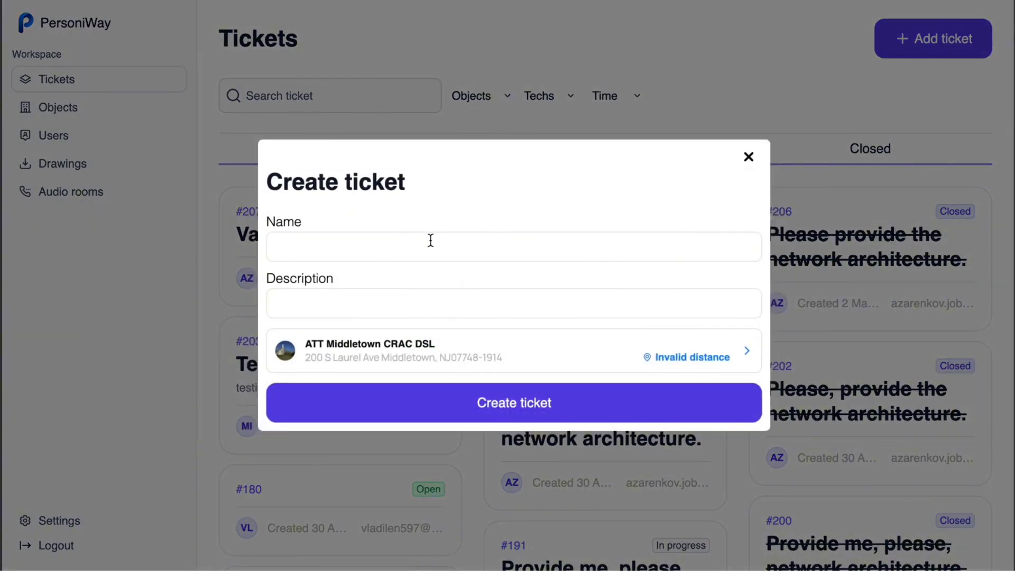
pyautogui.click(402, 241)
pyautogui.write('Vav troubleshooting')
pyautogui.click(429, 410)
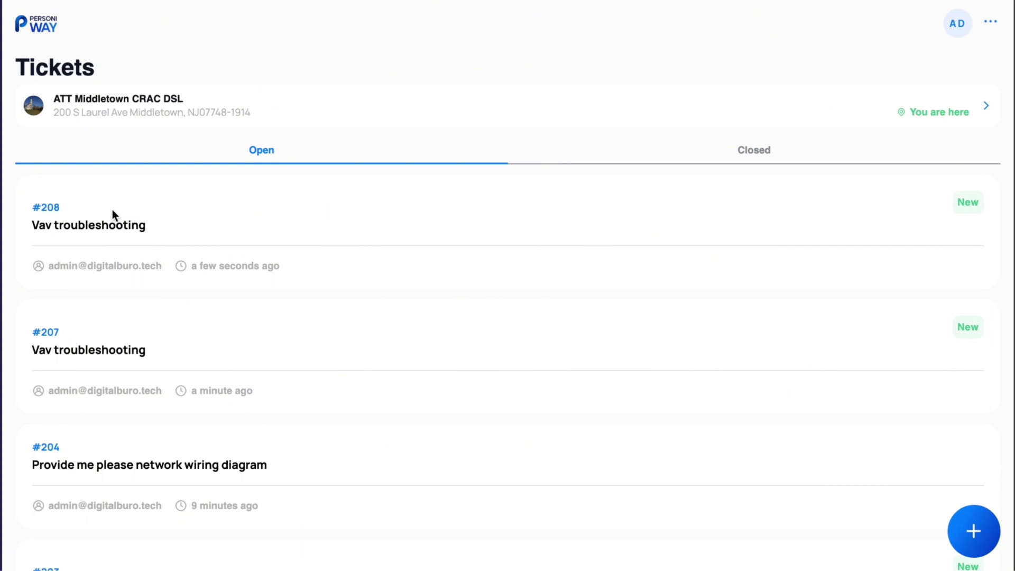
# In ticket #208's chat, send 'Please, provide the network architecture.'.
pyautogui.click(70, 212)
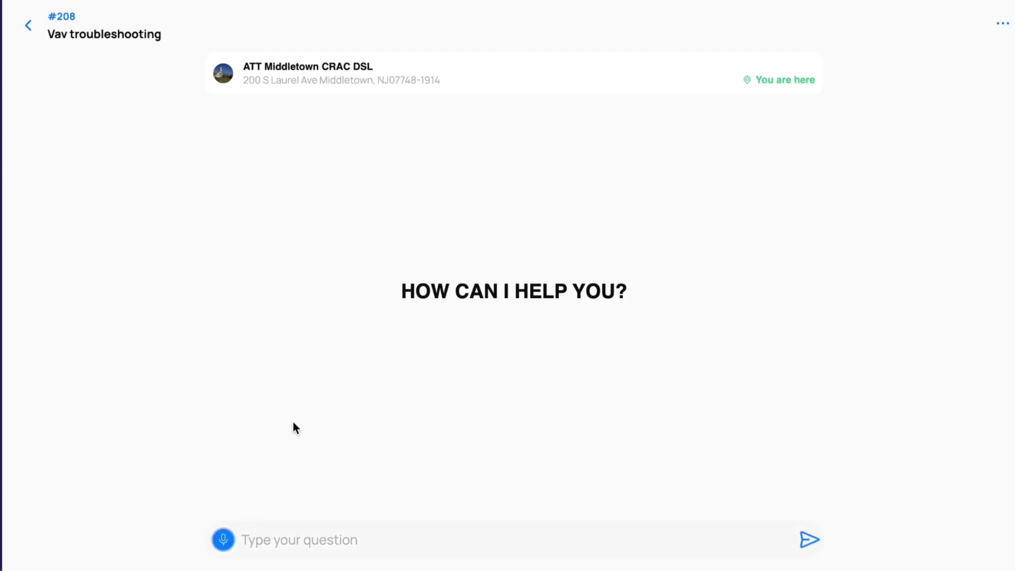
pyautogui.click(809, 540)
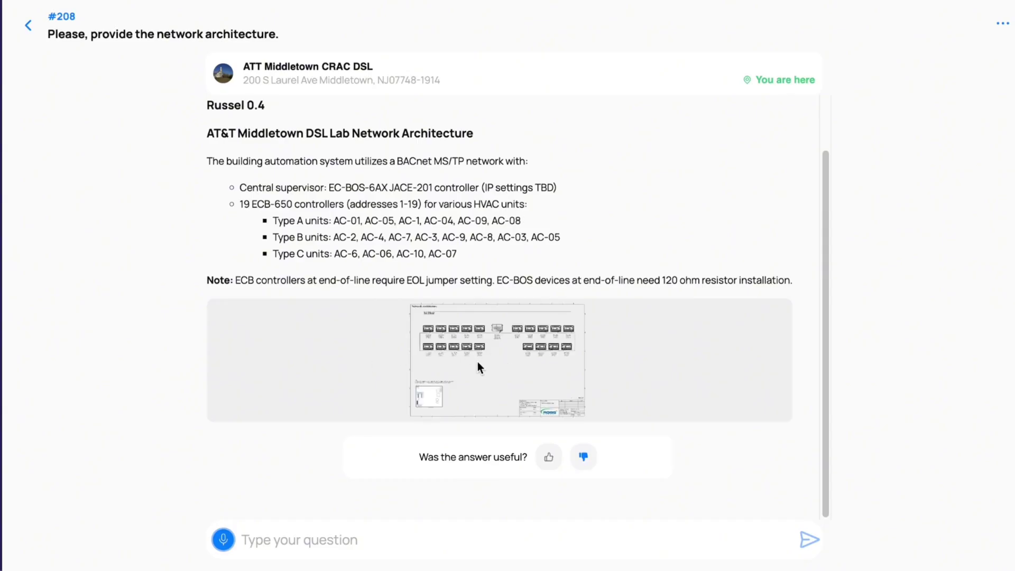
# Enlarge and pan across the architecture diagram (Drawing 1), then return to the answer.
pyautogui.click(478, 367)
pyautogui.moveTo(183, 81); pyautogui.dragTo(72, 30)
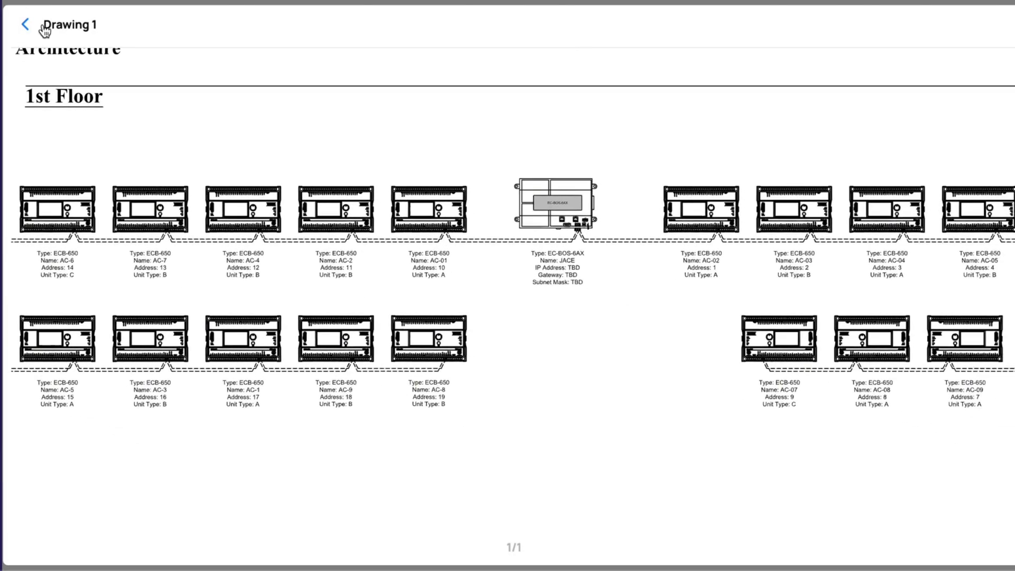
pyautogui.click(26, 25)
pyautogui.click(342, 530)
pyautogui.write('Which c')
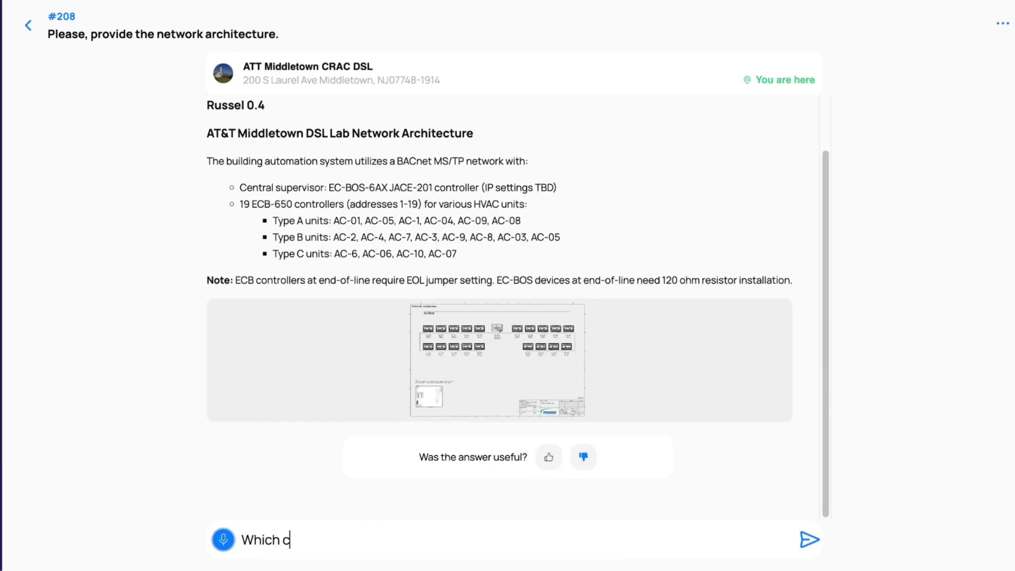
pyautogui.write('ontrollers are in')
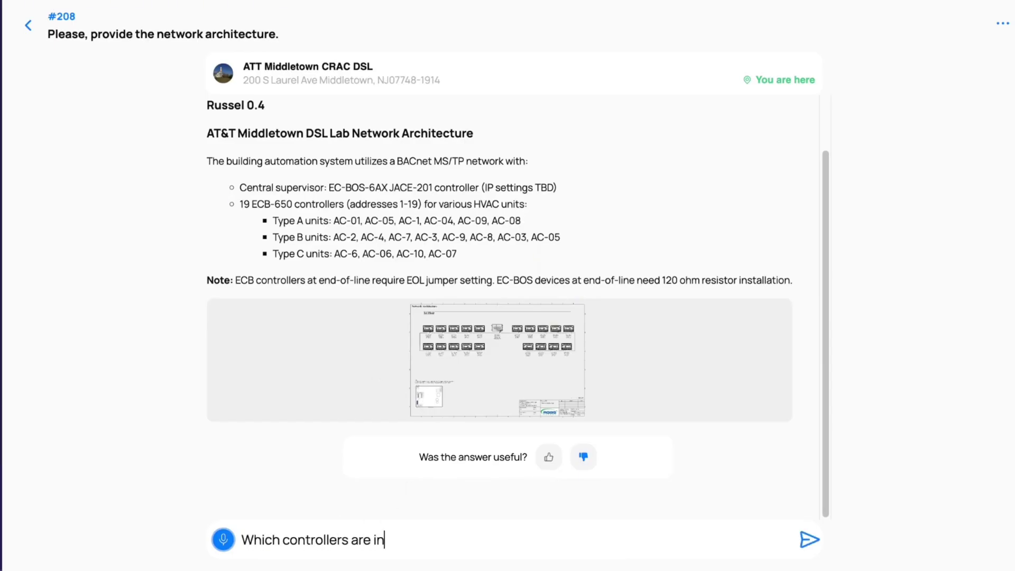
pyautogui.write('stalled on this network')
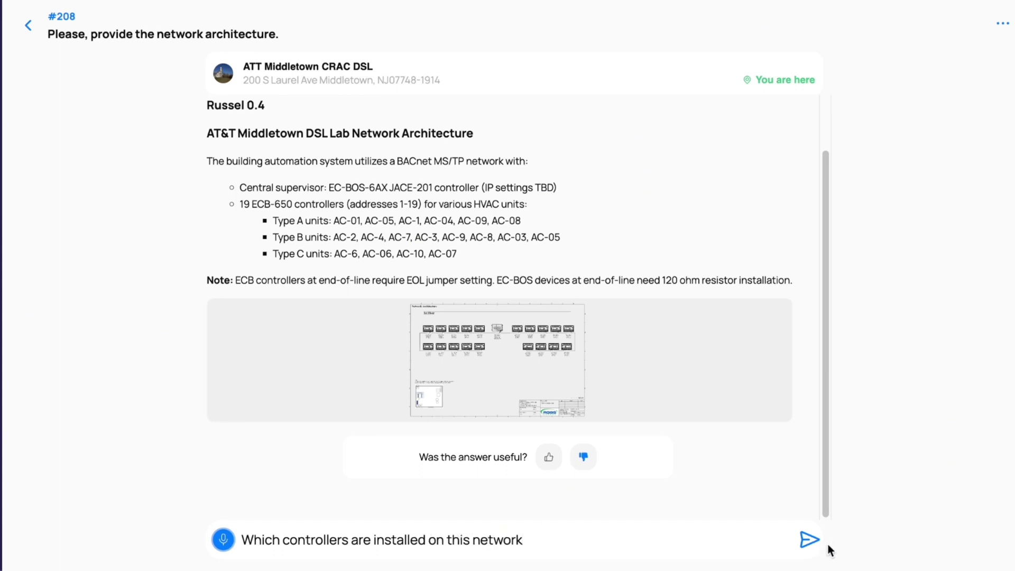
# Ask 'Which controllers are installed on this network', then request a support call.
pyautogui.click(809, 541)
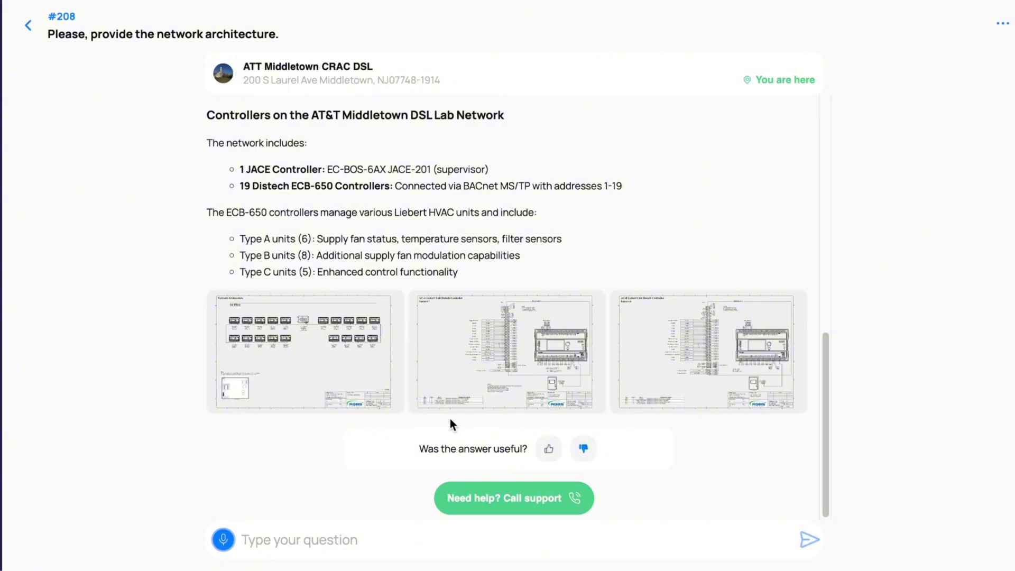
pyautogui.click(490, 499)
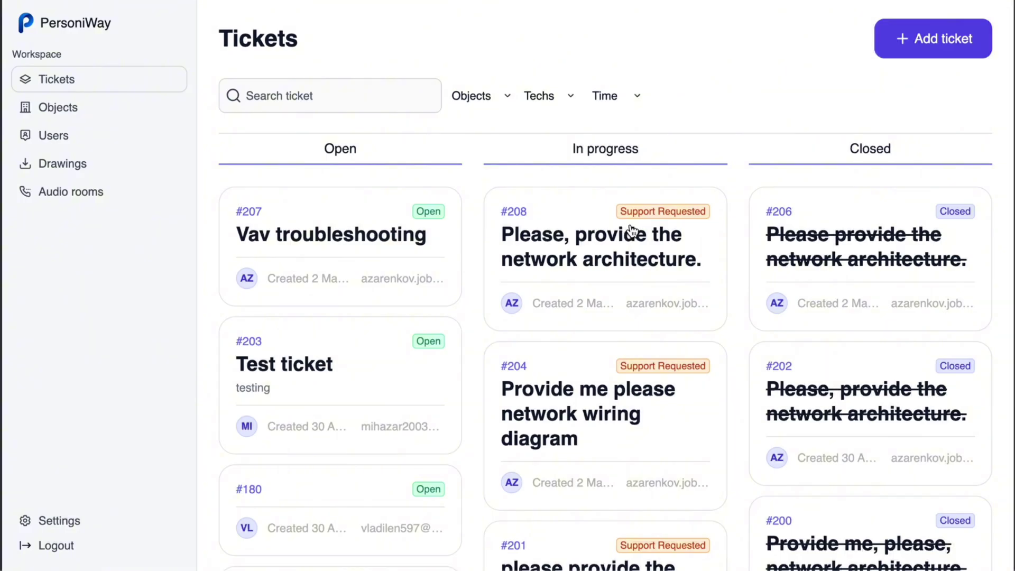
# Review ticket #208's conversation in its details modal, then switch to Audio rooms.
pyautogui.click(624, 249)
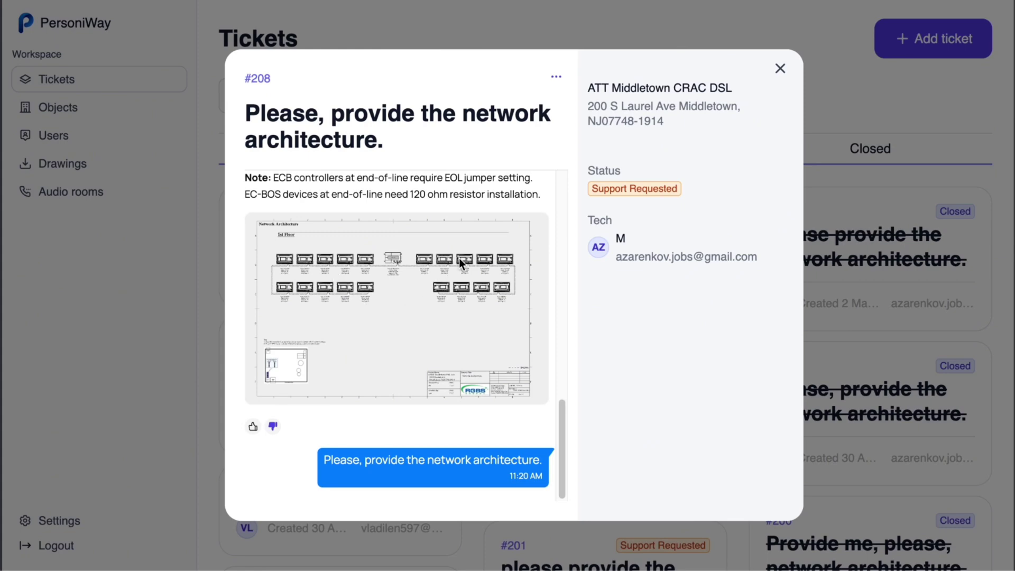
pyautogui.click(781, 68)
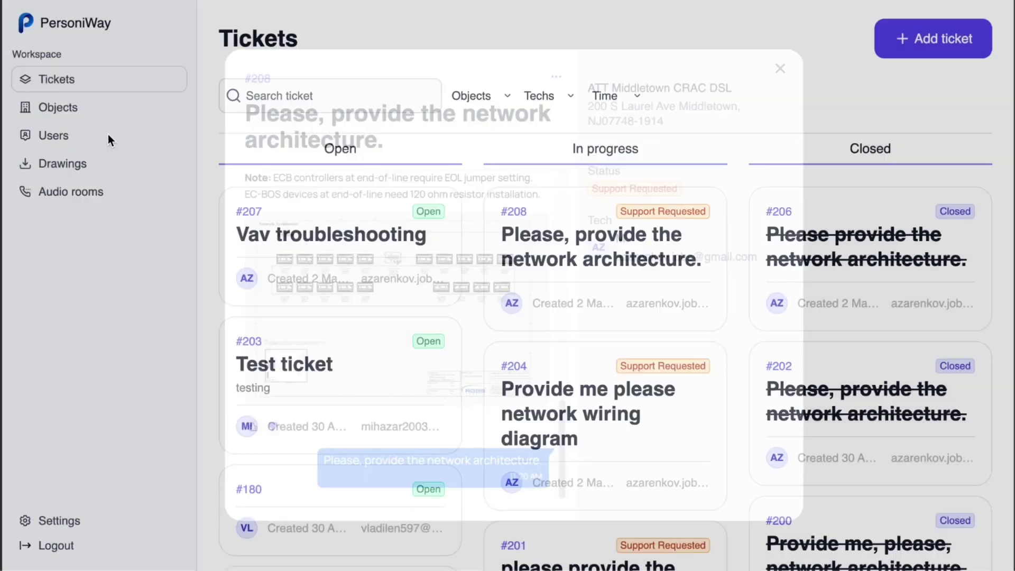
pyautogui.click(52, 199)
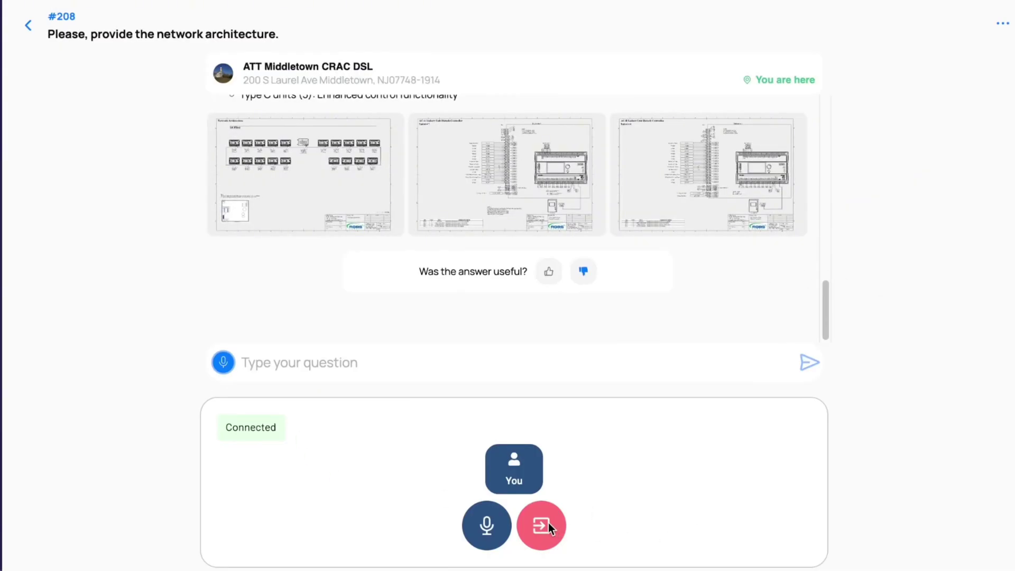
# Leave the support voice call for ticket #208.
pyautogui.click(546, 521)
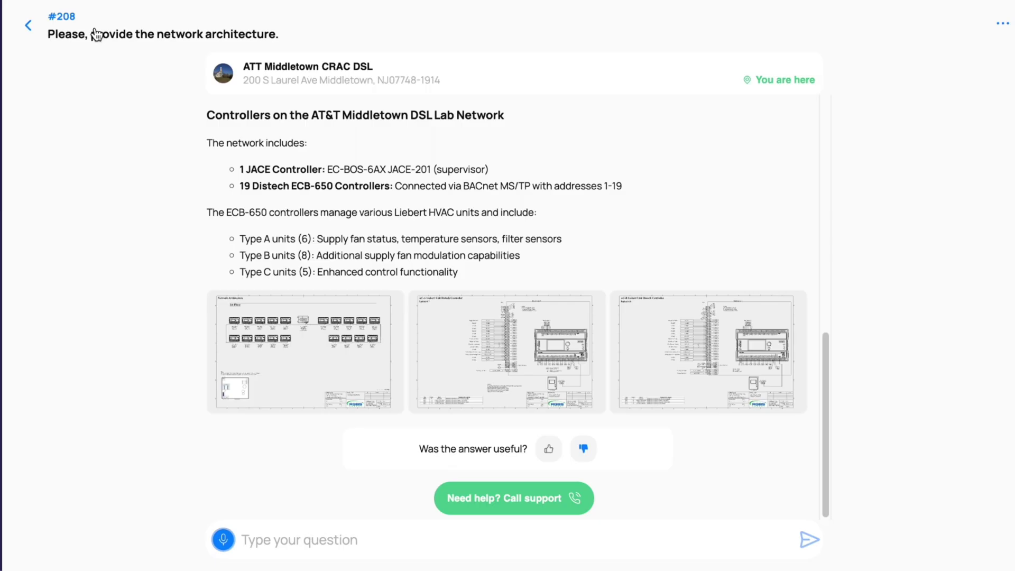
# Close ticket #208 from its Information dialog with a 3/5 rating.
pyautogui.click(95, 34)
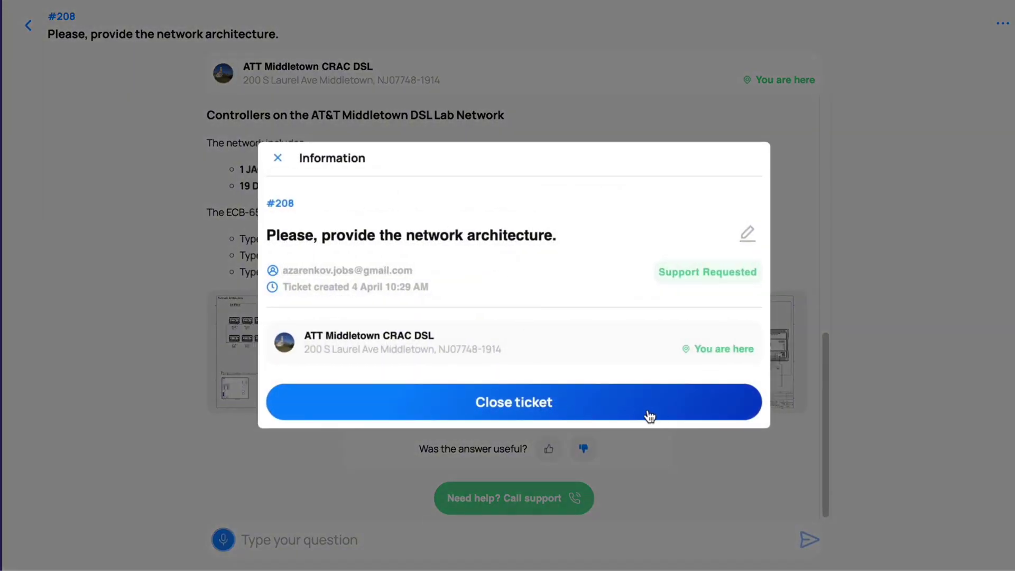
pyautogui.click(661, 414)
pyautogui.click(526, 295)
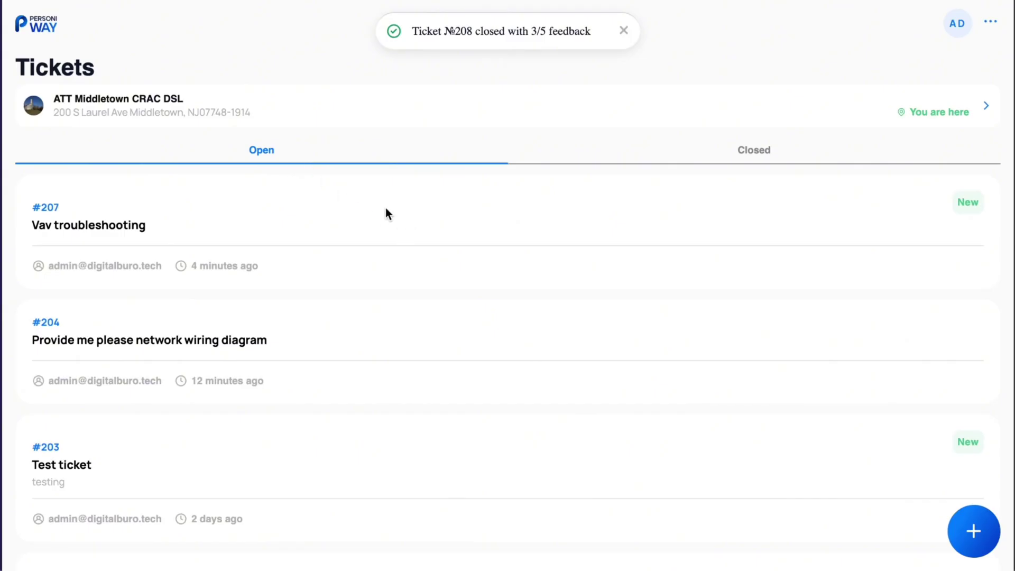
pyautogui.click(750, 151)
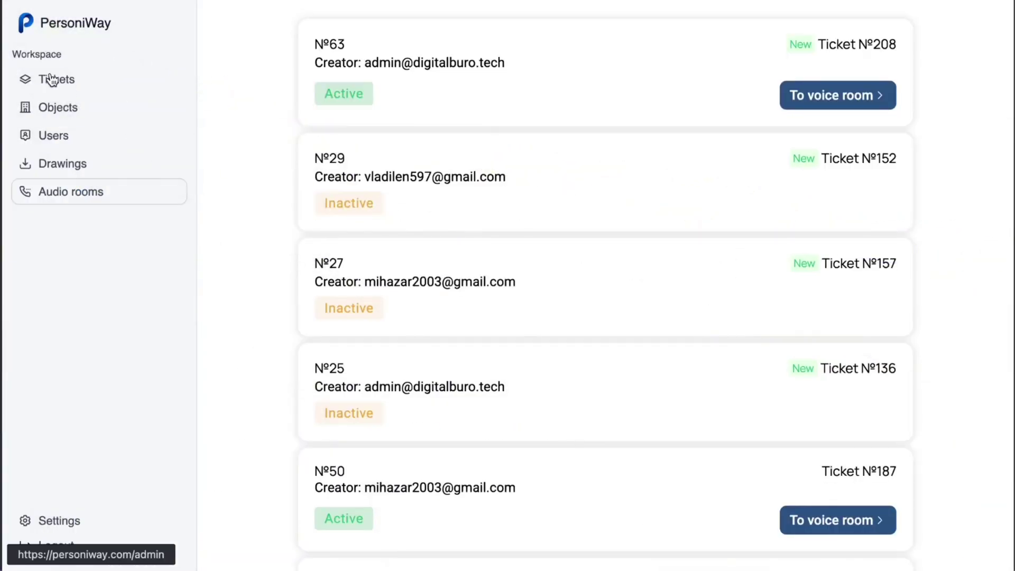
# Review closed ticket #208's conversation from the board's Closed column.
pyautogui.click(49, 80)
pyautogui.moveTo(733, 227); pyautogui.dragTo(937, 249)
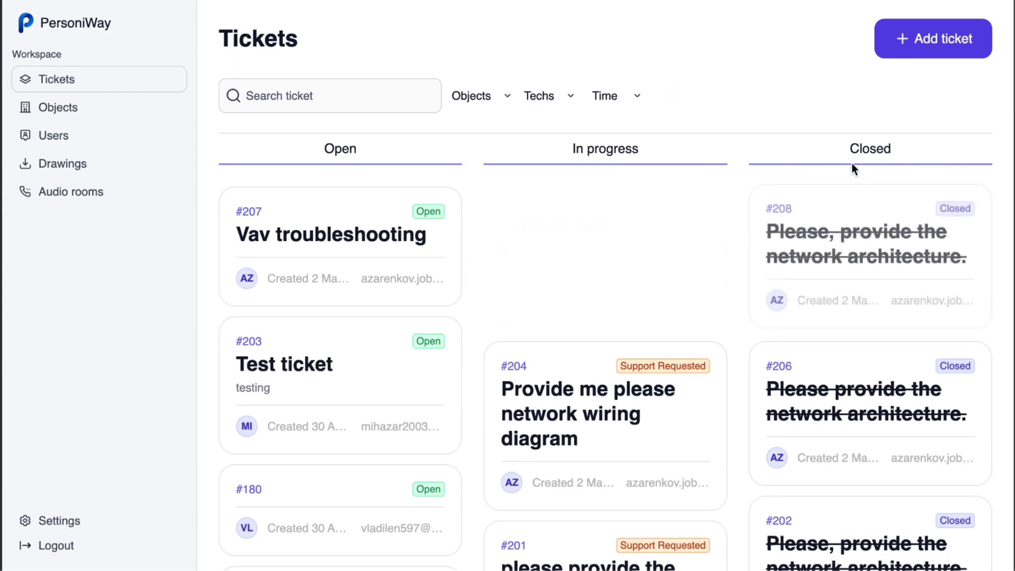
pyautogui.click(853, 245)
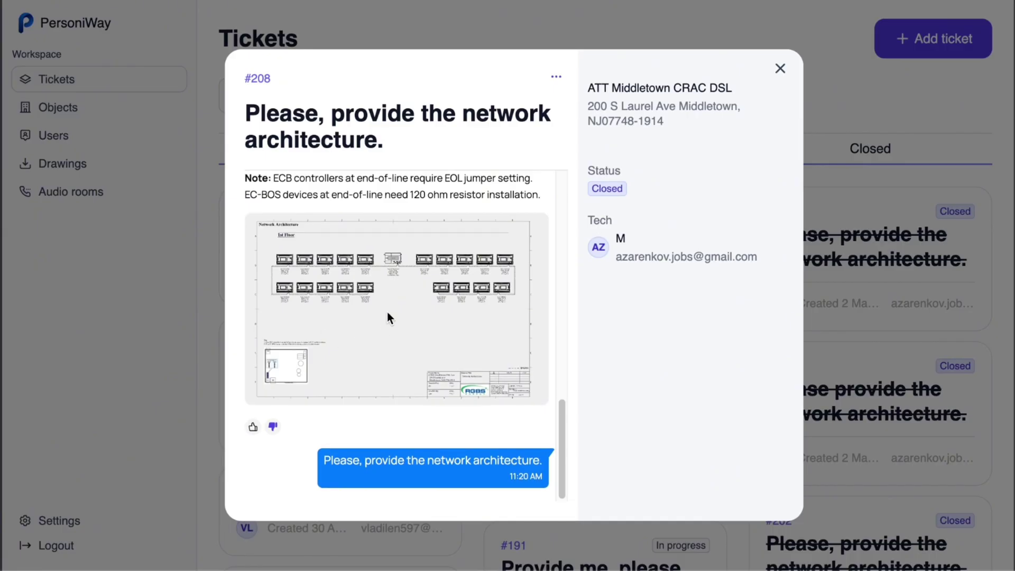
pyautogui.scroll(3, 396, 323)
pyautogui.scroll(1, 397, 322)
pyautogui.scroll(1, 393, 325)
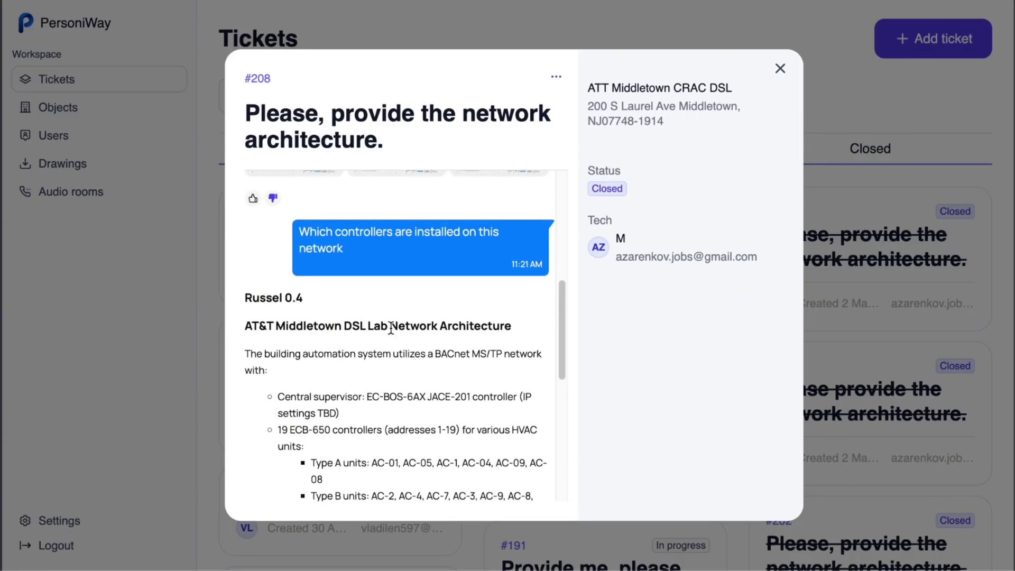
pyautogui.click(189, 259)
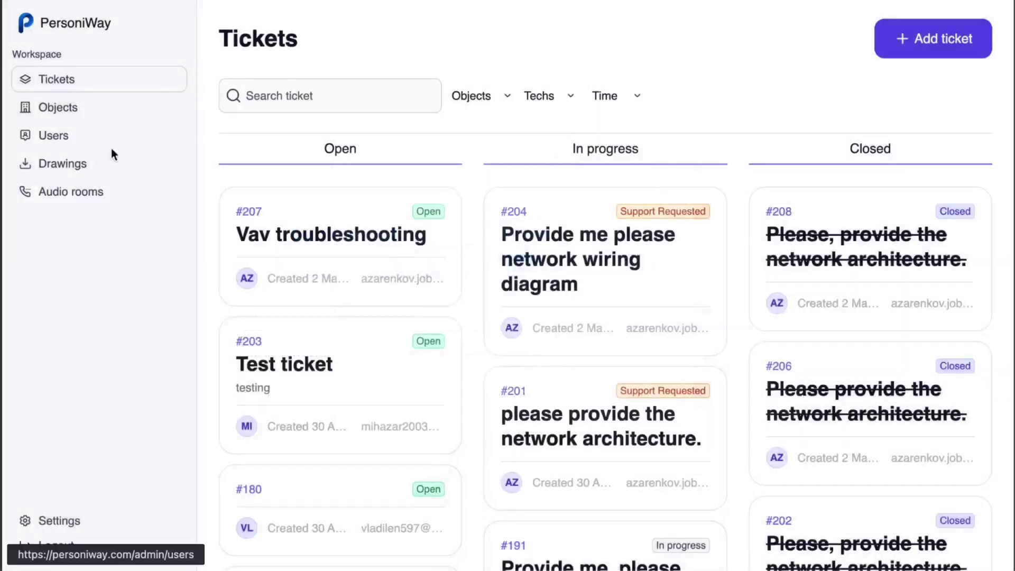
pyautogui.click(65, 111)
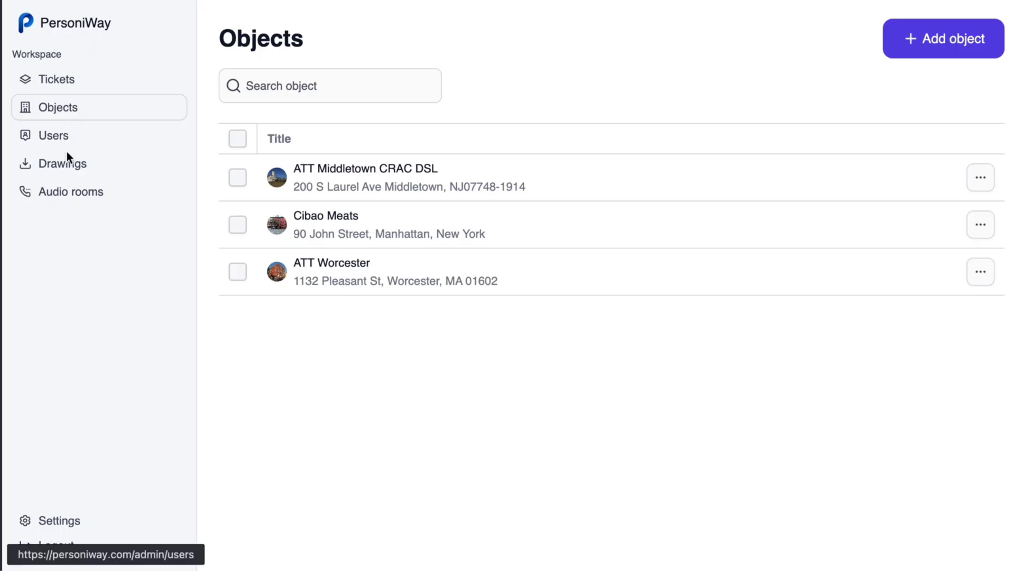
# Switch to the Drawings library of uploaded drawing sets.
pyautogui.click(69, 171)
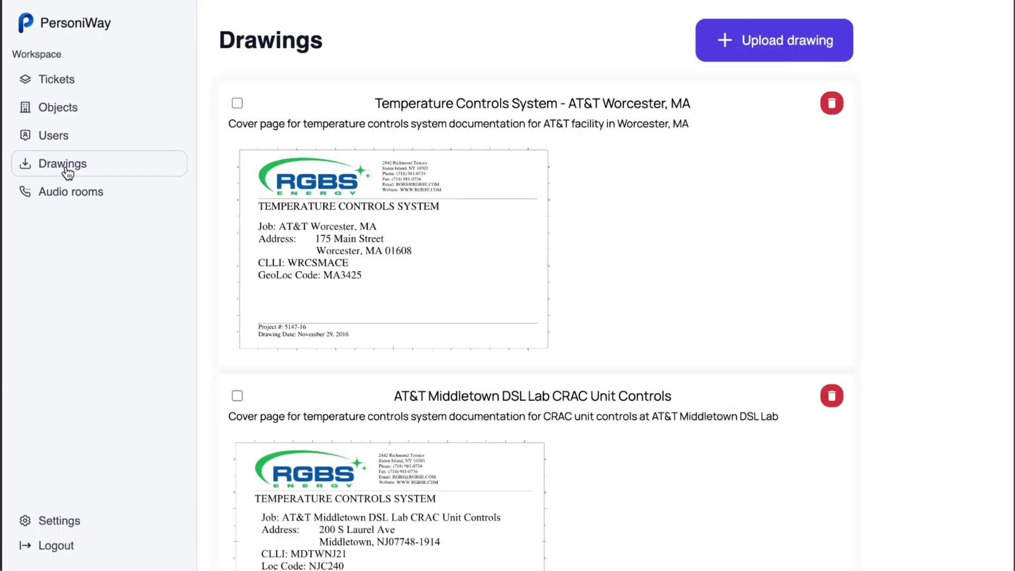
pyautogui.scroll(-3, 376, 262)
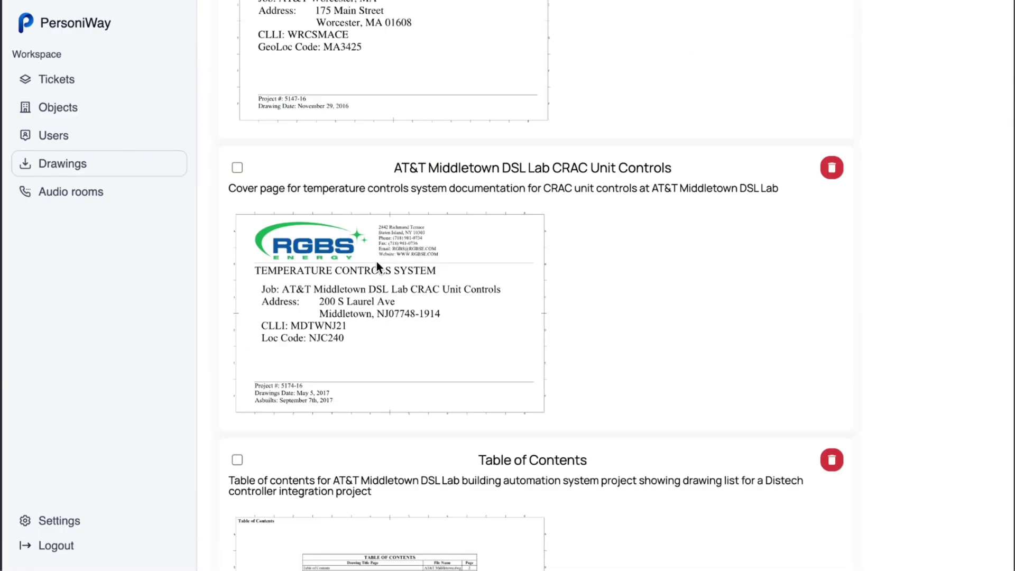
pyautogui.scroll(-1, 377, 262)
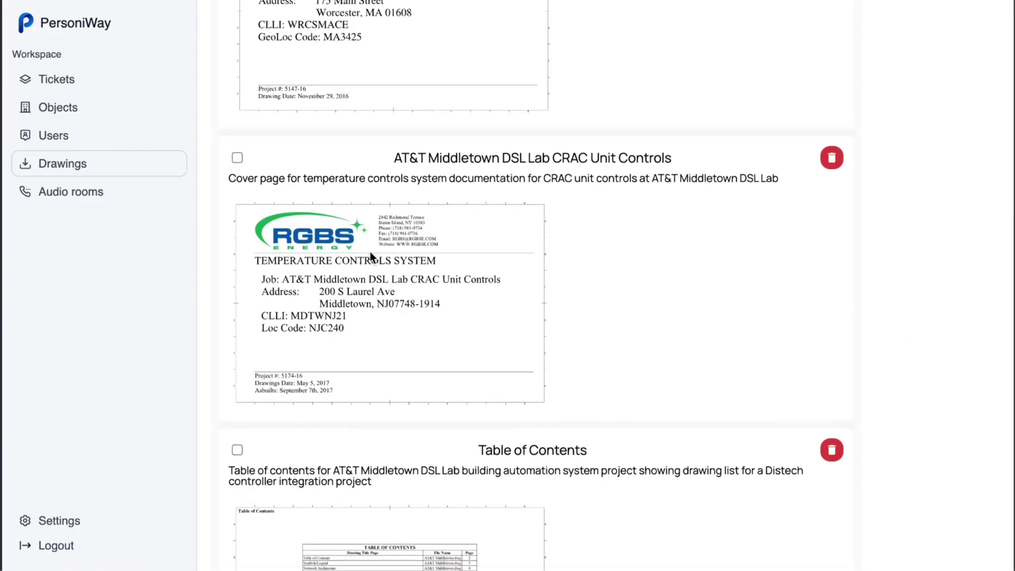
pyautogui.scroll(-1, 371, 251)
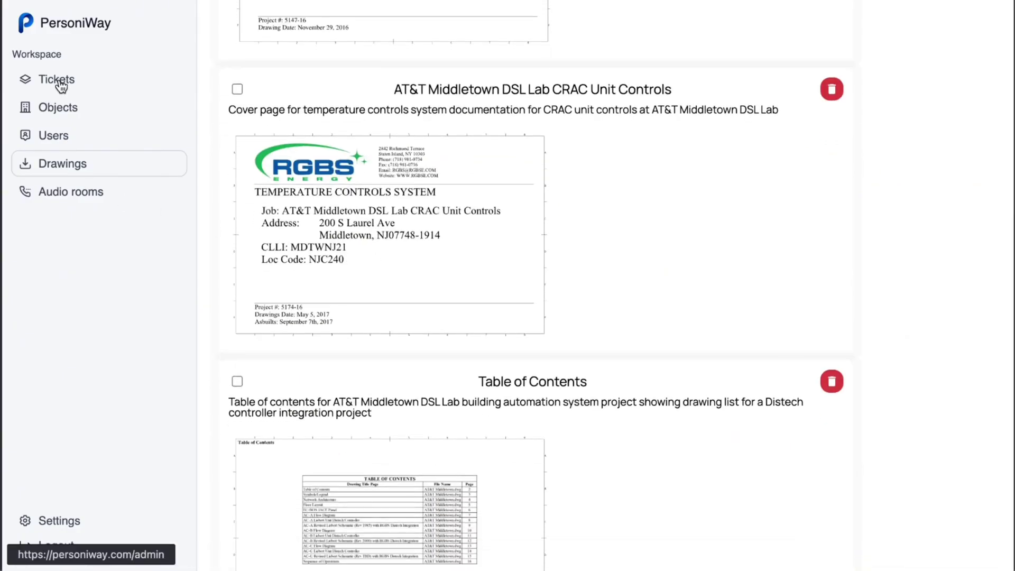